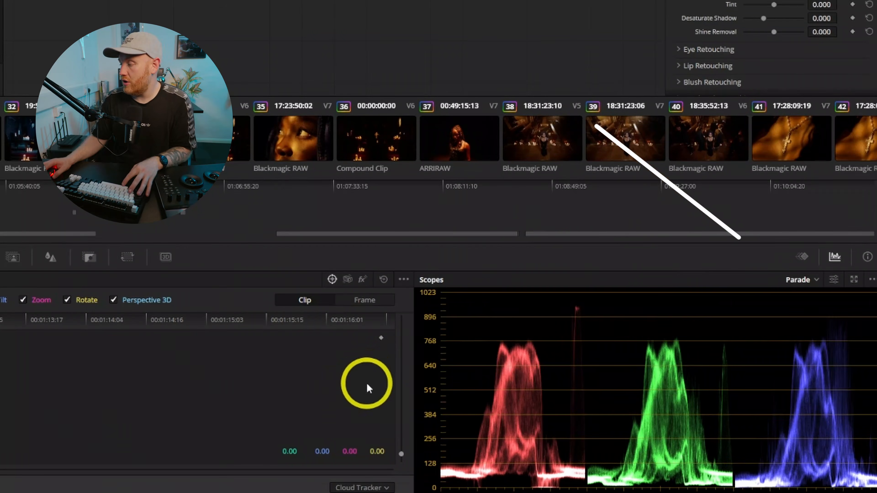
- Switch the scopes from Parade to Vectorscope and open the scope's display settings
click(816, 281)
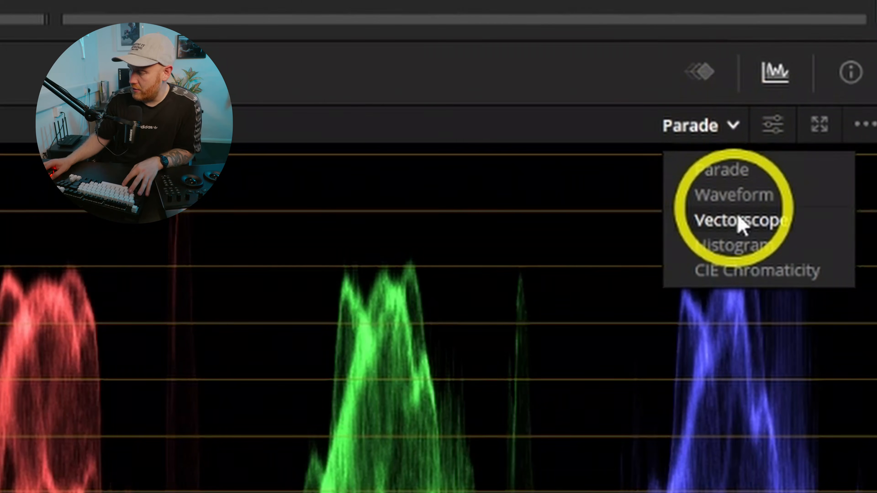
click(741, 223)
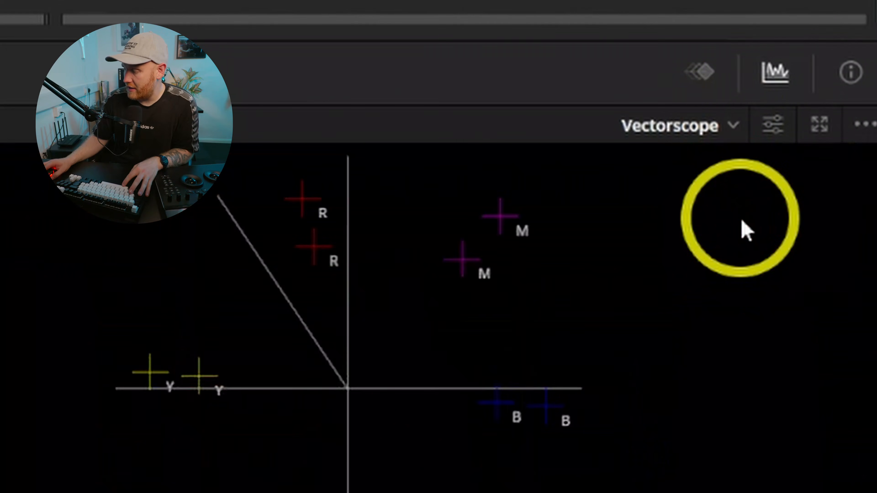
click(777, 140)
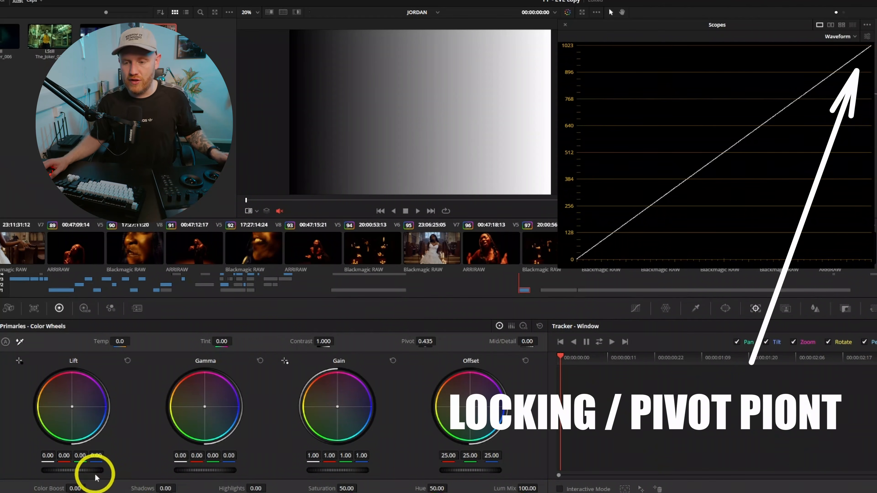
- Try the Lift and Gain master wheels on the greyscale ramp, resetting Lift before adjusting Gain
drag(76, 472, 72, 449)
click(127, 361)
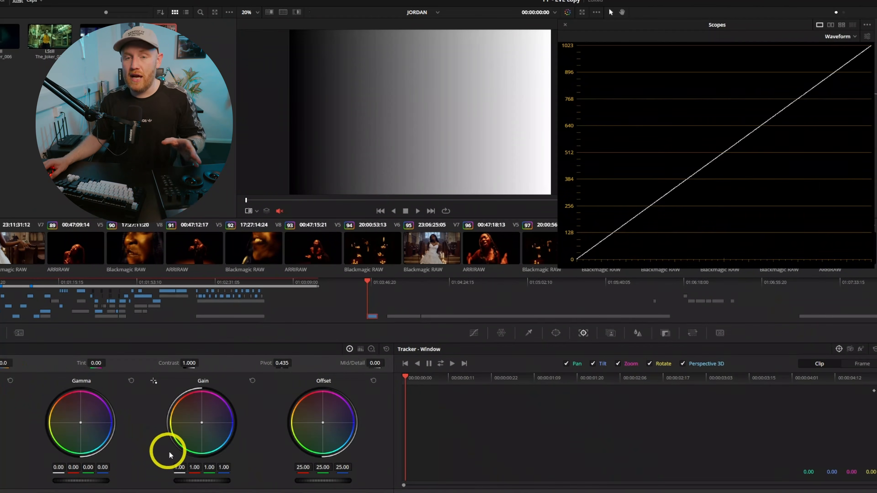
mouse_move(190, 481)
mouse_down()
mouse_move(58, 470)
mouse_move(186, 470)
mouse_move(92, 455)
mouse_move(225, 452)
mouse_move(36, 440)
mouse_move(182, 435)
mouse_move(203, 443)
mouse_move(227, 474)
mouse_up()
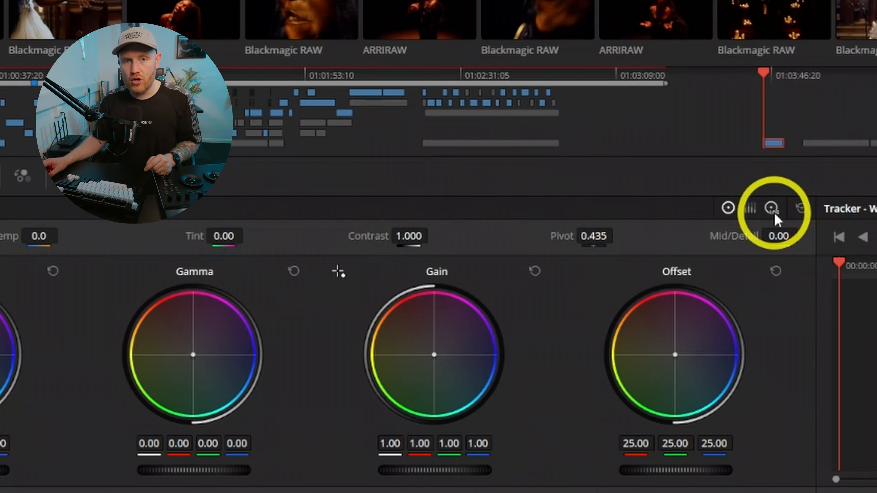
- Switch the primaries to Log Wheels and try the Shadow, Midtone and Highlights master wheels on the greyscale ramp
click(774, 212)
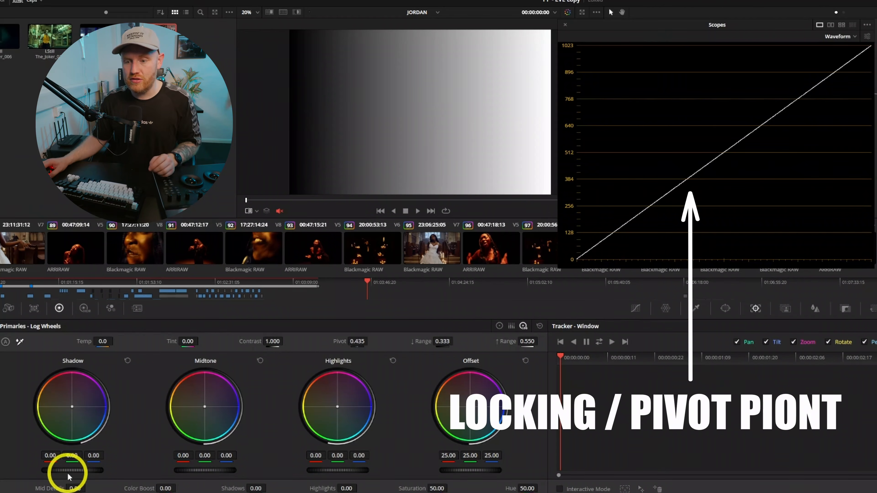
drag(70, 468, 235, 464)
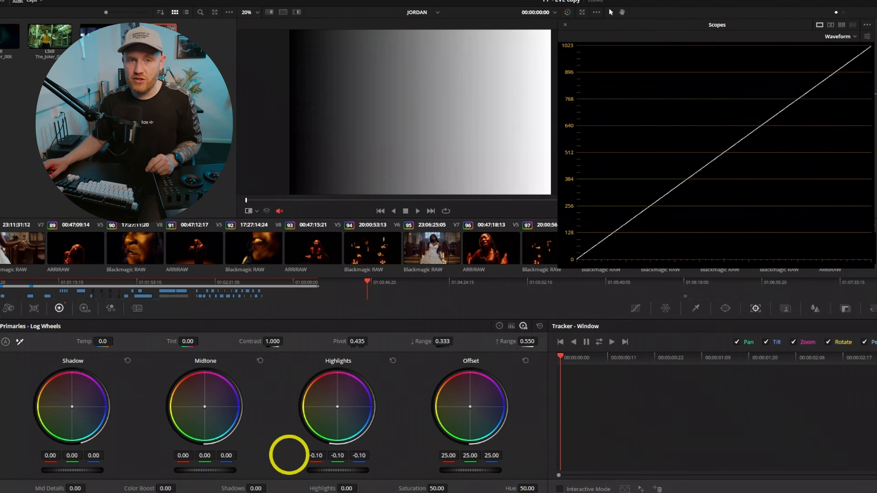
drag(288, 454, 398, 385)
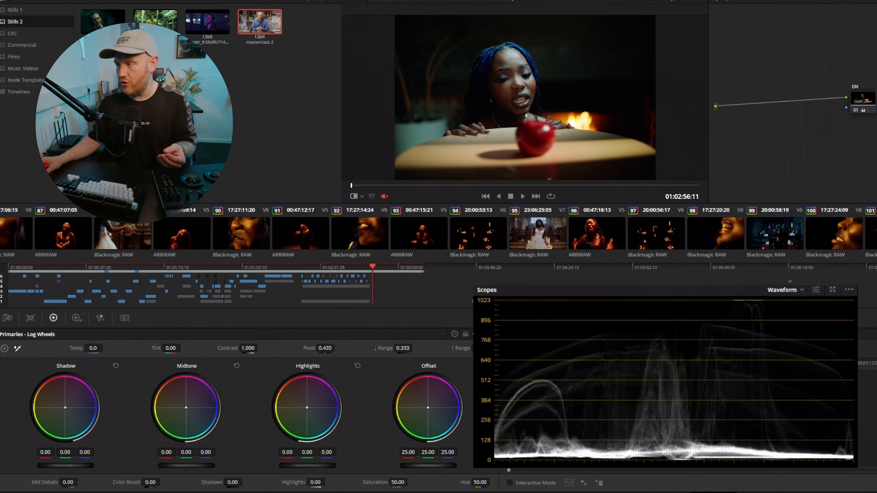
- On the red apple shot, raise the primary Lift to 0.02 and set the log Shadow wheel to -0.02
key(alt+z)
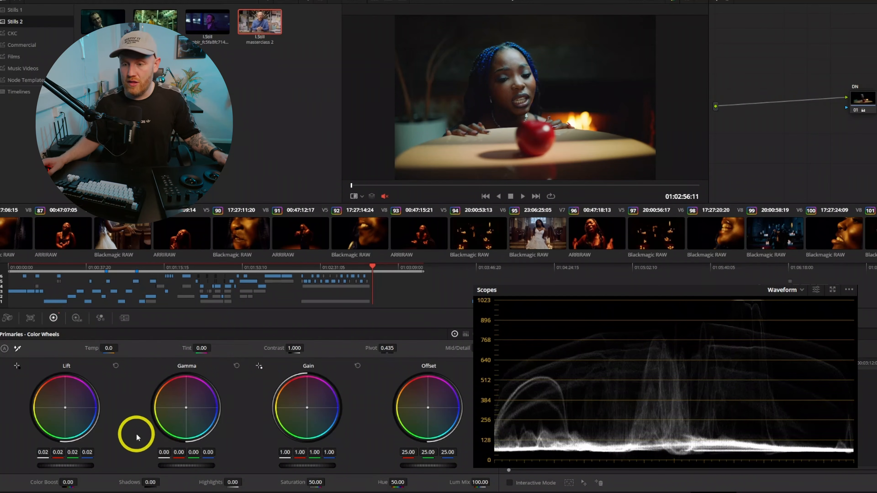
click(465, 334)
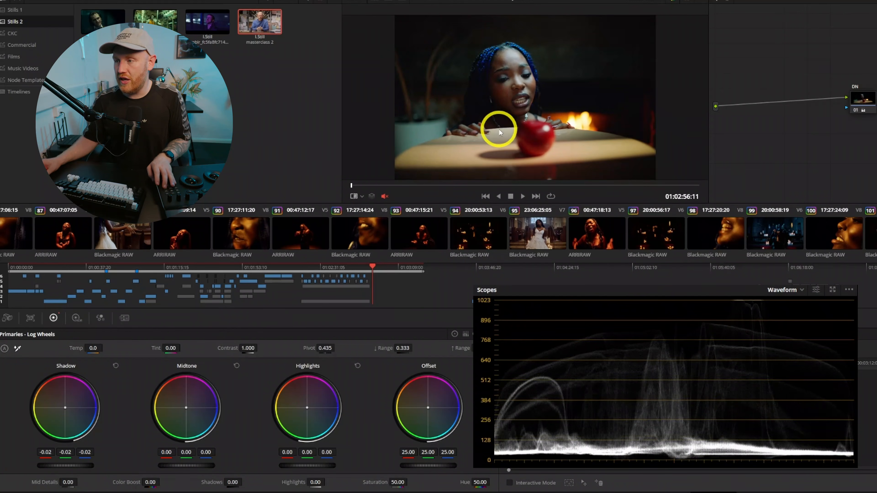
scroll(499, 129, up, 5)
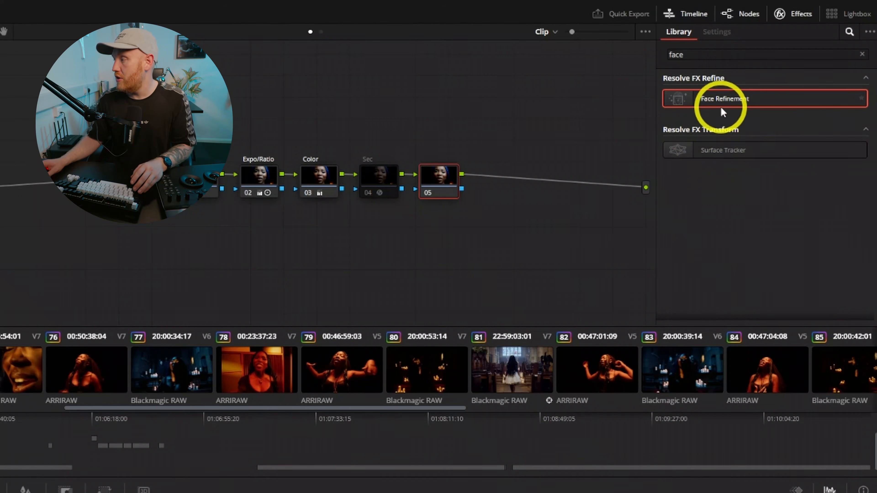
- Apply Face Refinement to node 05, analyze the face and expand the Eye Retouching settings
drag(464, 169, 457, 187)
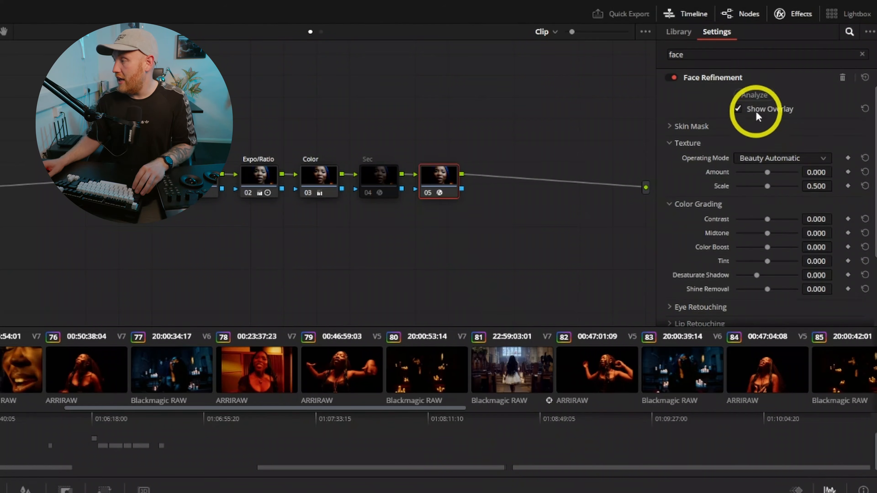
click(754, 95)
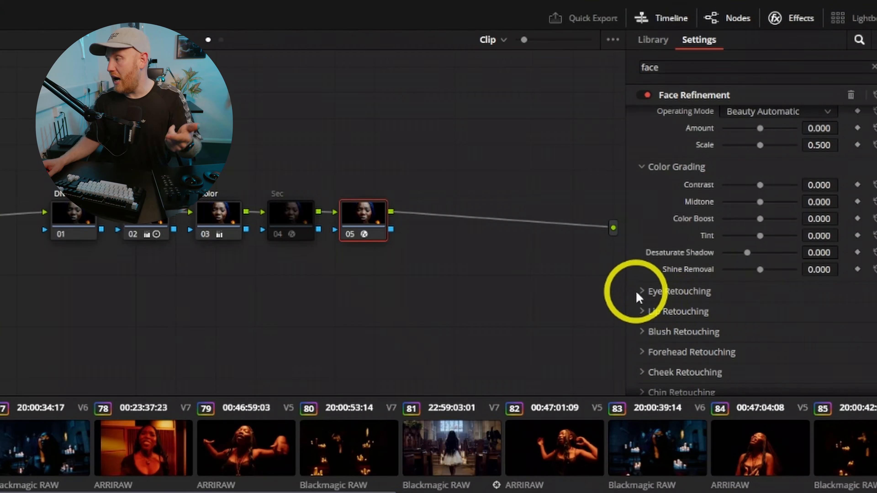
click(639, 293)
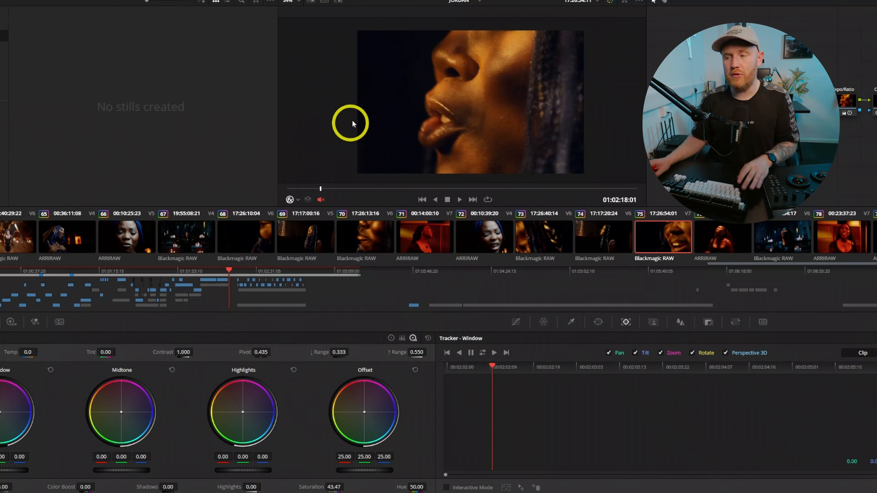
- Grab a still of clip 75 and wipe it across clip 74 in the viewer to compare the shots
right_click(534, 90)
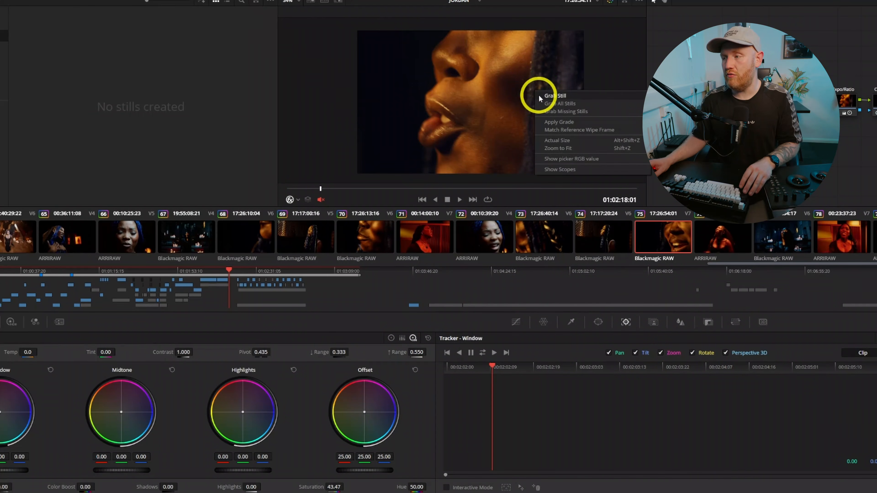
click(540, 100)
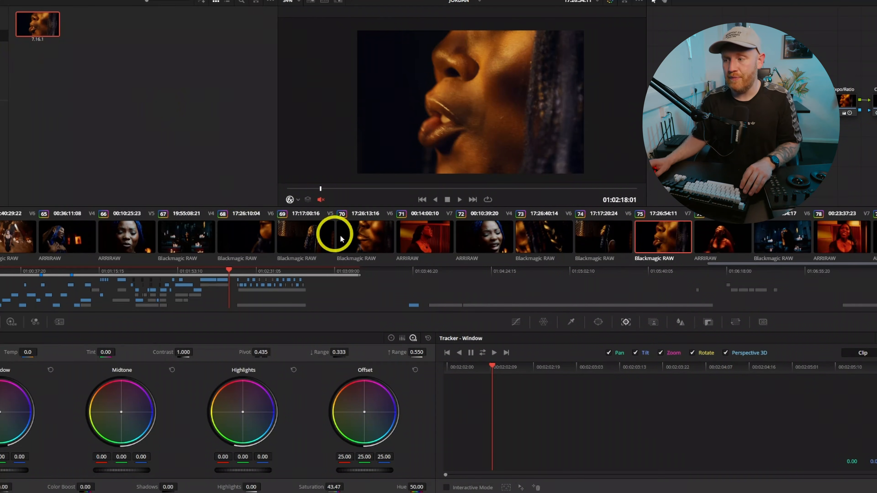
click(606, 238)
double_click(25, 26)
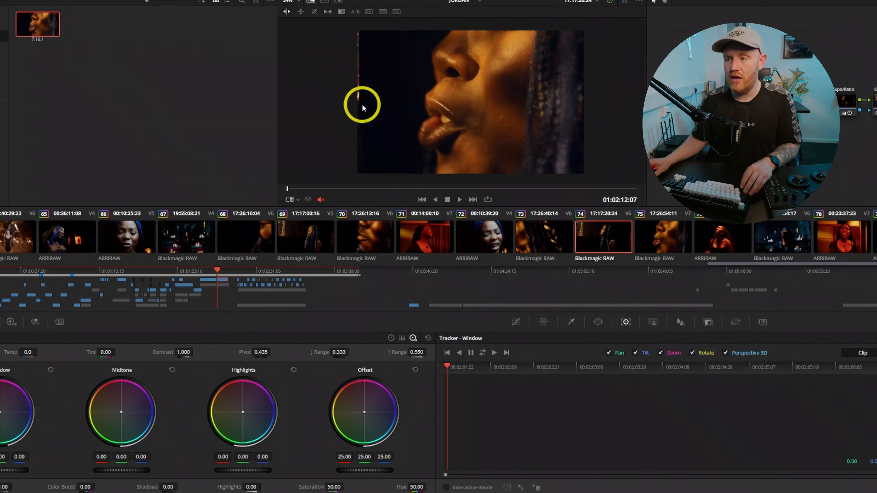
drag(392, 102, 467, 111)
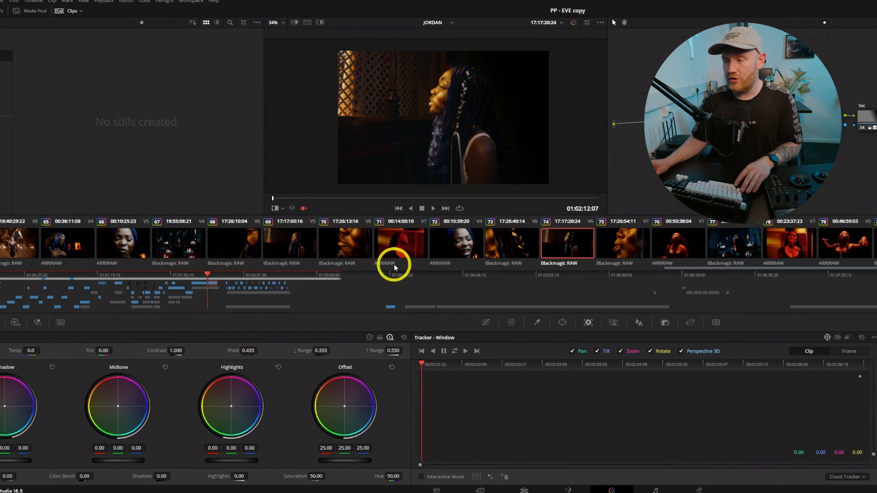
- With clip 75 current, wipe timeline clip 74 against it and shift the divider to compare both shots
click(525, 249)
click(573, 248)
drag(320, 199, 394, 198)
click(630, 248)
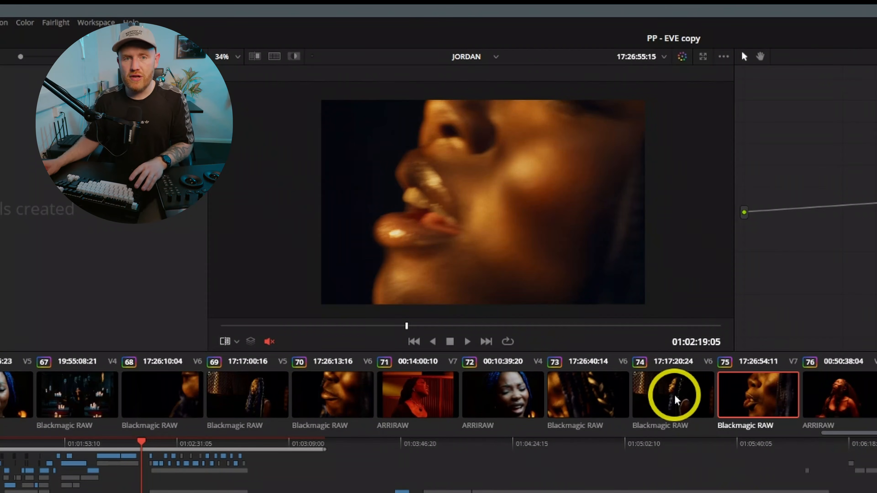
right_click(676, 400)
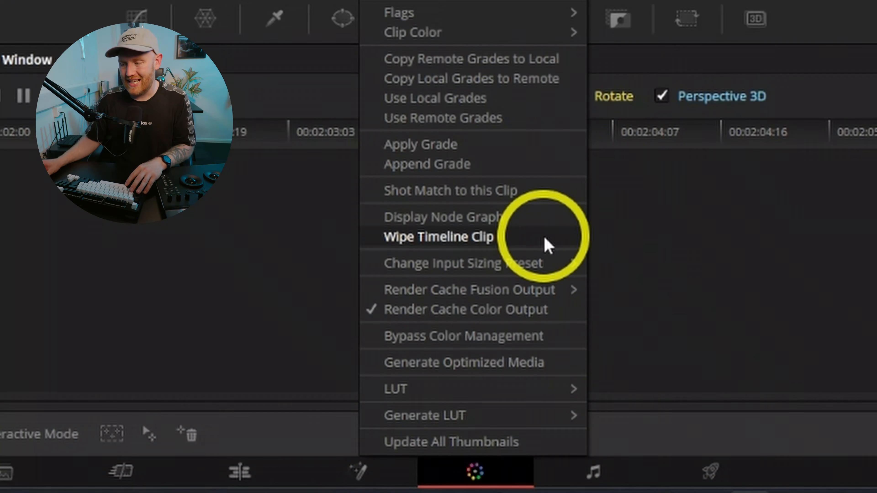
click(549, 244)
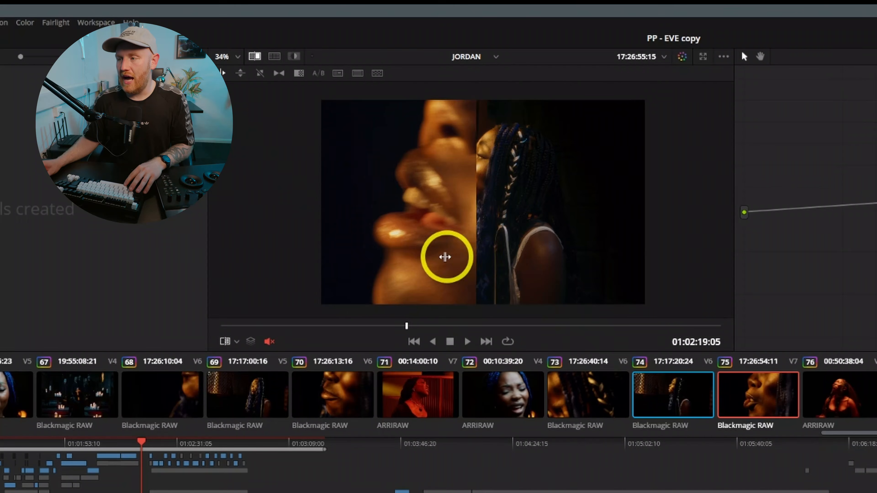
drag(444, 256, 487, 257)
- Turn off the image wipe so the viewer shows only clip 75
key(shift+d)
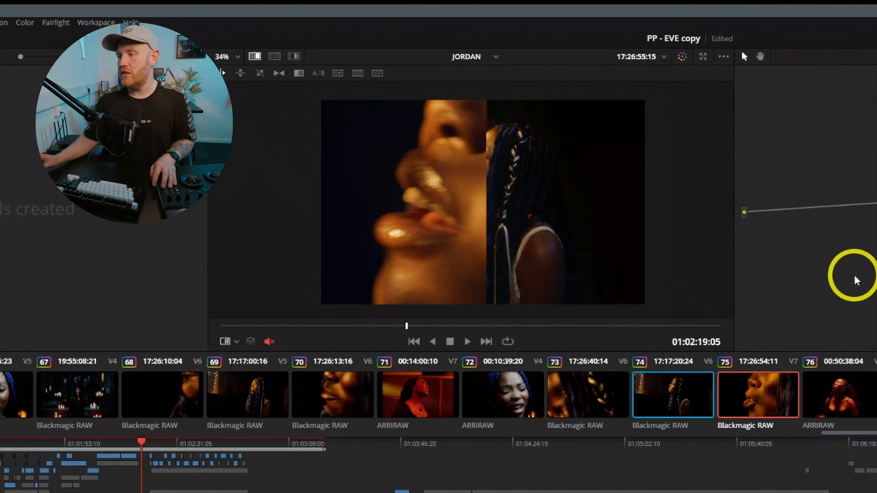
click(760, 402)
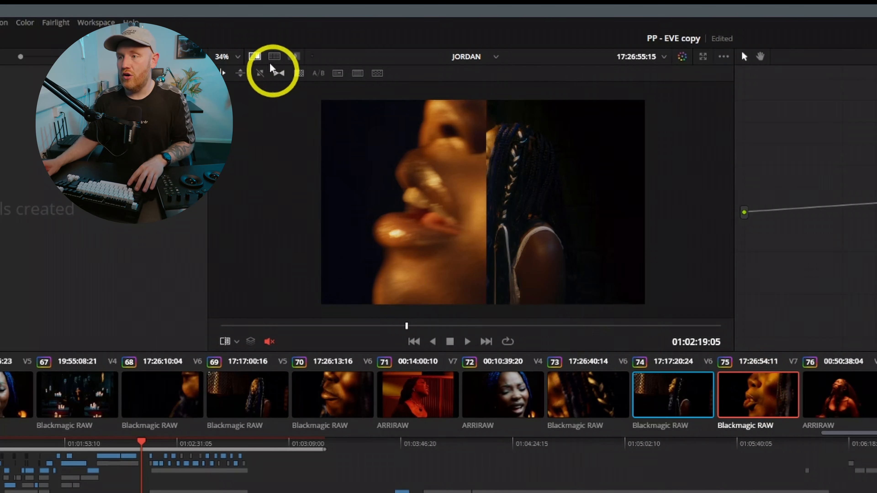
click(257, 56)
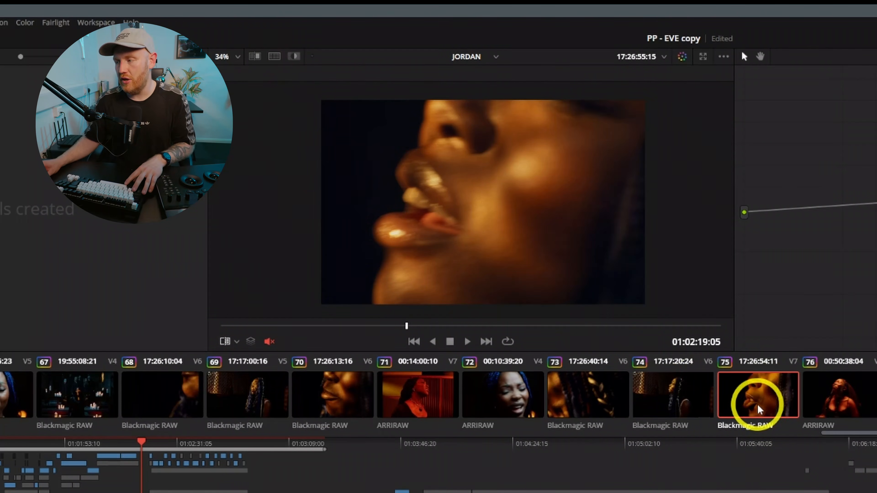
- Move on to clip 77 and open the clip options for neighbouring clip 76
click(815, 405)
click(876, 385)
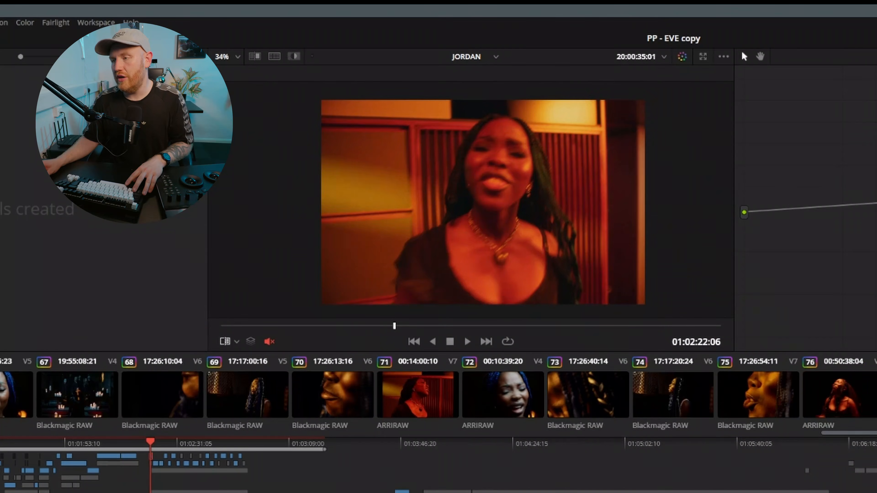
right_click(823, 404)
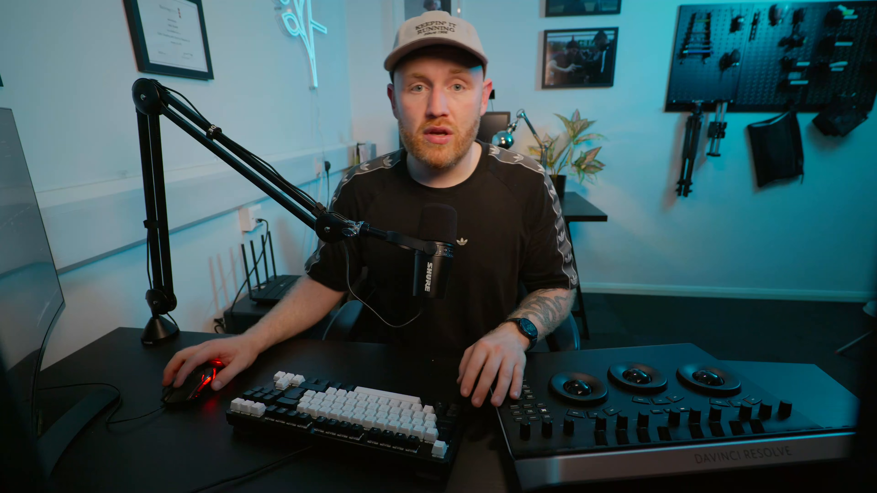